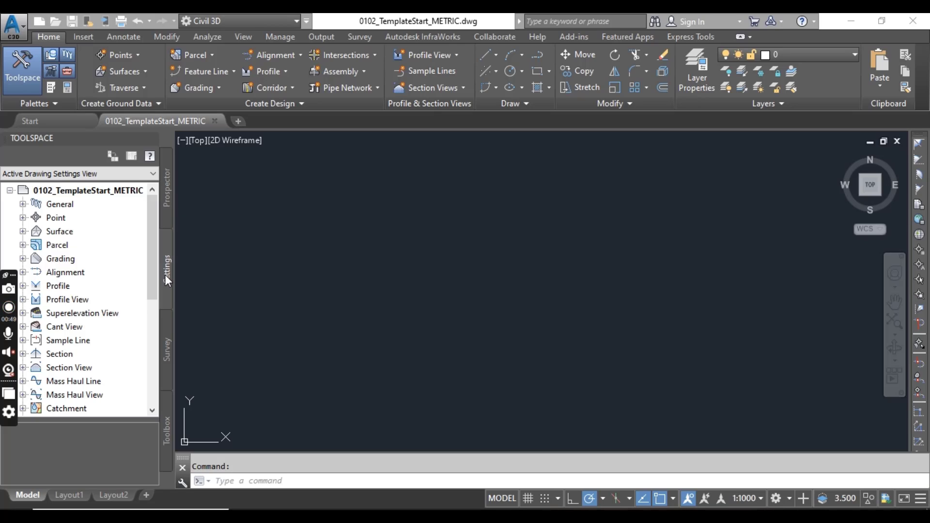
# - Open Edit Drawing Settings for 0102_TemplateStart_METRIC from the Toolspace Settings tree
pyautogui.rightClick(78, 193)
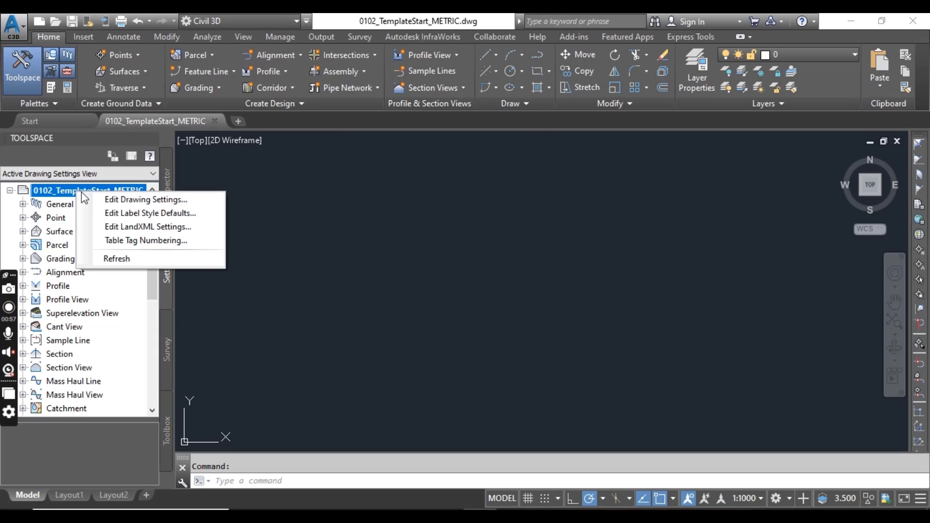
pyautogui.click(124, 200)
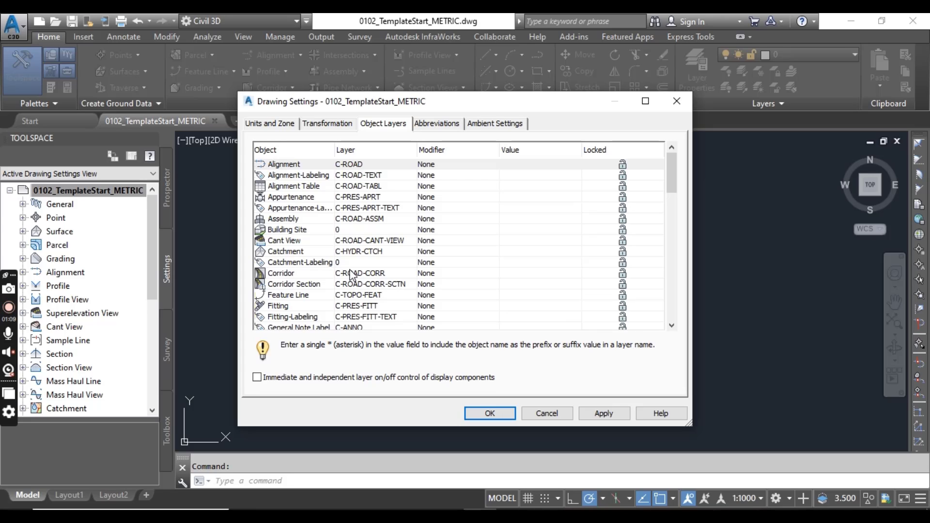
# - On the Units and Zone tab, scroll the zone Categories list down to USA, Texas
pyautogui.click(275, 127)
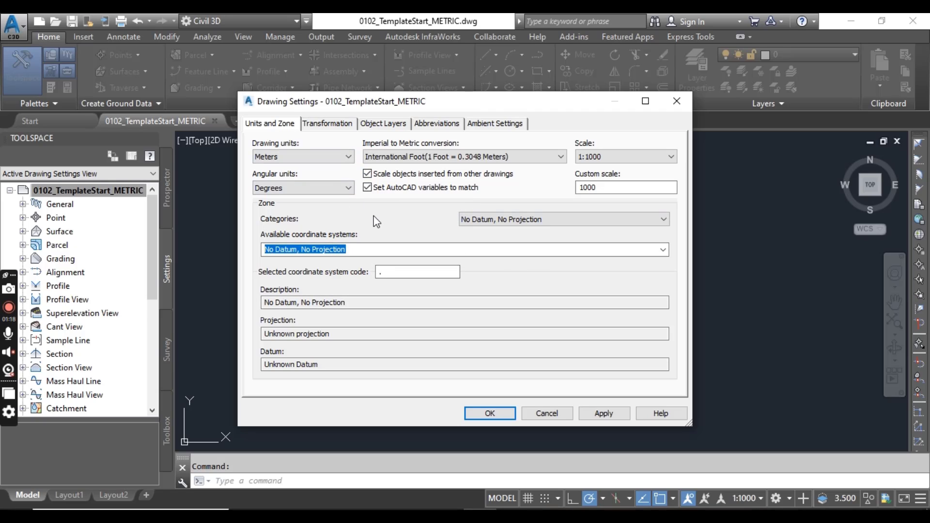
pyautogui.click(490, 223)
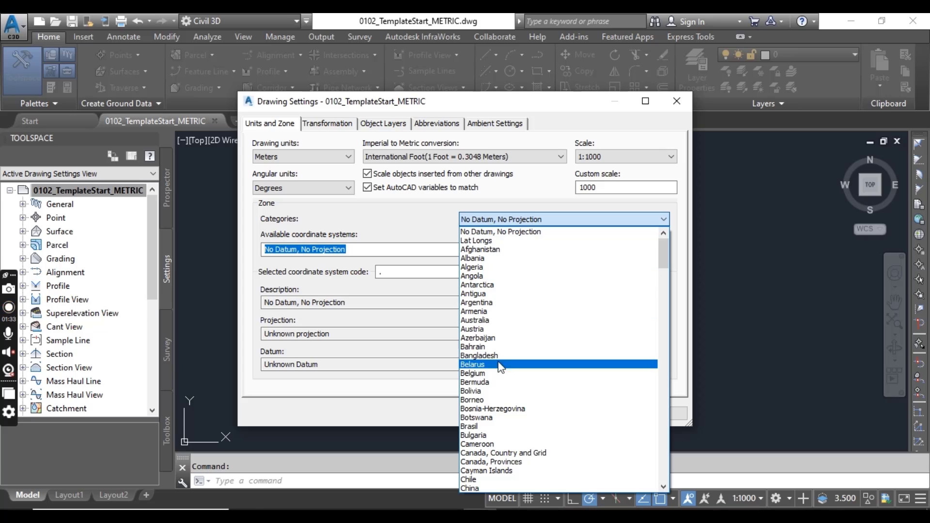
pyautogui.scroll(-1, 500, 375)
pyautogui.scroll(-1, 500, 375)
pyautogui.scroll(-4, 500, 376)
pyautogui.scroll(-1, 500, 376)
pyautogui.scroll(-1, 500, 375)
pyautogui.scroll(-2, 500, 376)
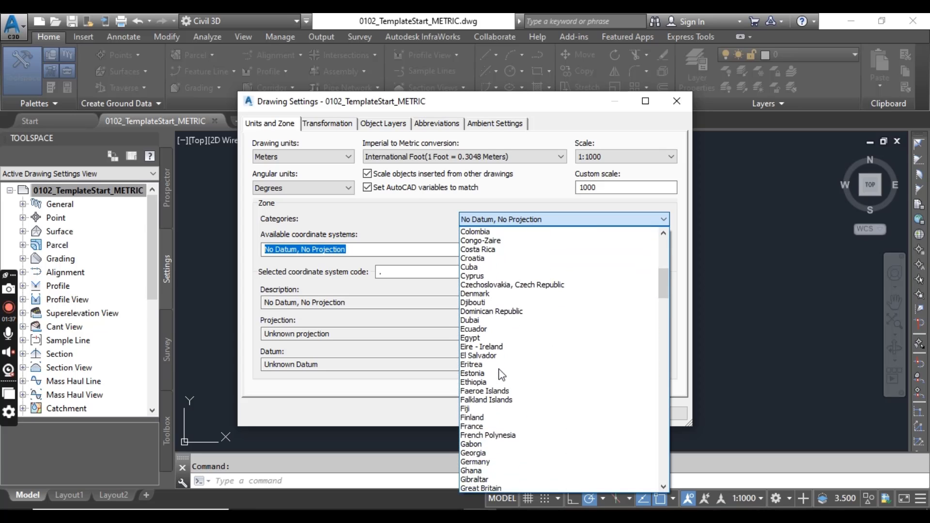
pyautogui.scroll(-4, 501, 380)
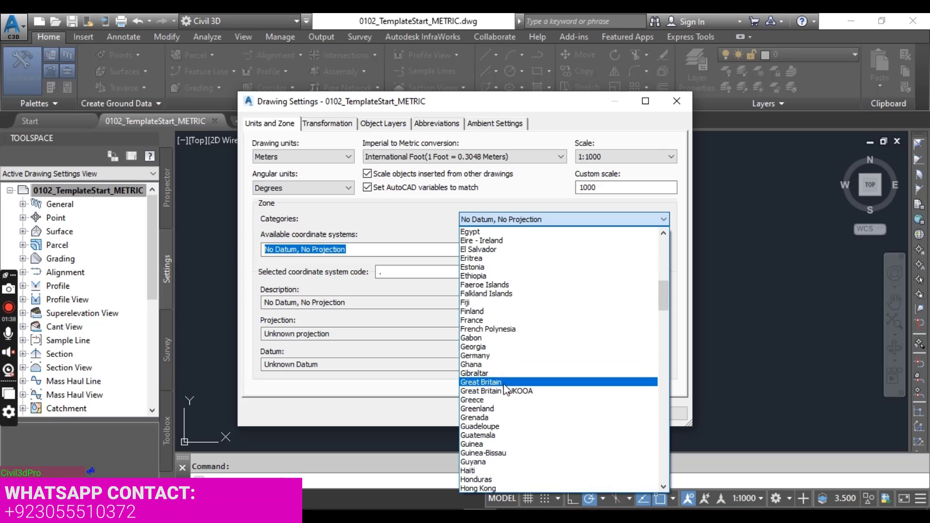
pyautogui.scroll(-4, 507, 399)
pyautogui.scroll(-1, 508, 409)
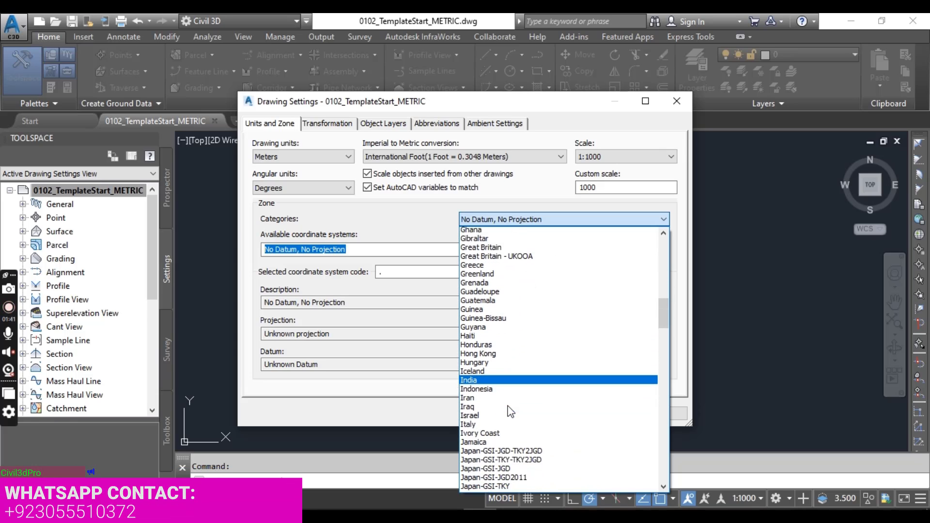
pyautogui.scroll(-1, 509, 409)
pyautogui.scroll(-1, 510, 402)
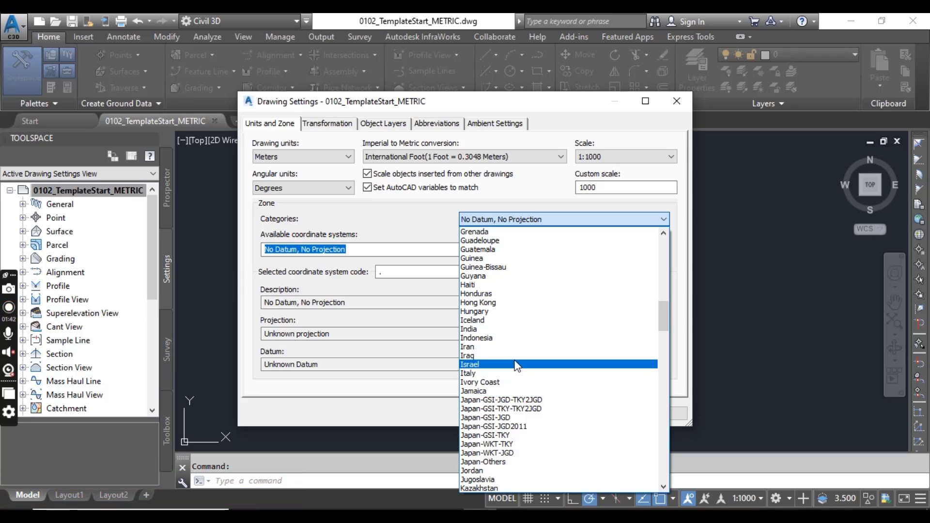
pyautogui.scroll(-2, 514, 349)
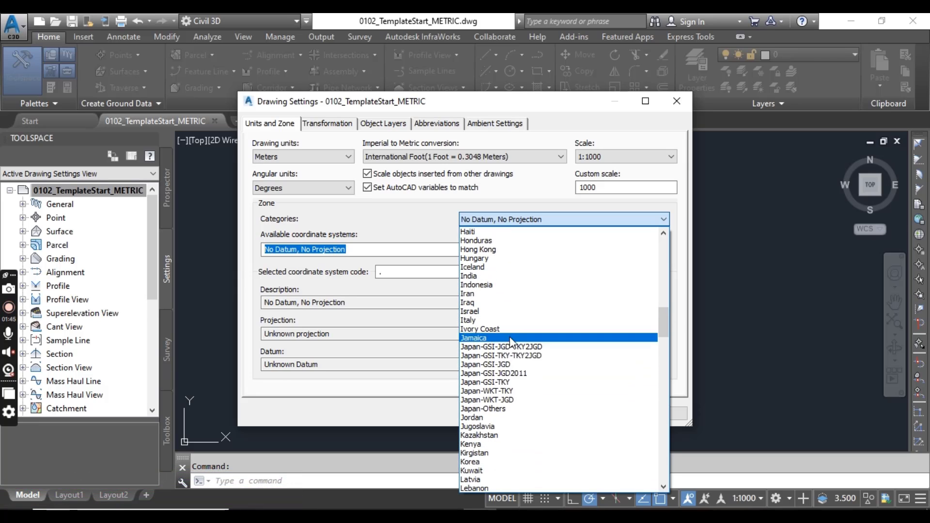
pyautogui.scroll(-1, 514, 426)
pyautogui.scroll(-2, 514, 426)
pyautogui.scroll(-1, 514, 426)
pyautogui.scroll(-6, 514, 427)
pyautogui.scroll(-10, 514, 427)
pyautogui.scroll(-1, 514, 428)
pyautogui.scroll(-3, 513, 430)
pyautogui.scroll(-2, 514, 432)
pyautogui.scroll(-5, 513, 431)
pyautogui.scroll(-2, 514, 430)
pyautogui.scroll(-2, 514, 432)
pyautogui.scroll(-4, 514, 432)
pyautogui.scroll(-1, 513, 431)
pyautogui.scroll(-1, 513, 431)
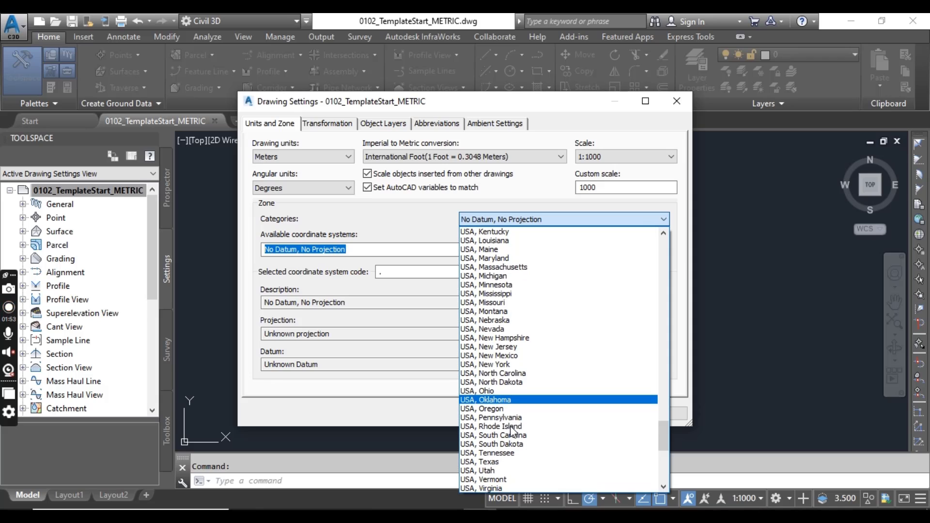
pyautogui.scroll(-2, 513, 431)
pyautogui.scroll(-1, 510, 427)
pyautogui.scroll(-1, 523, 409)
pyautogui.scroll(-2, 524, 411)
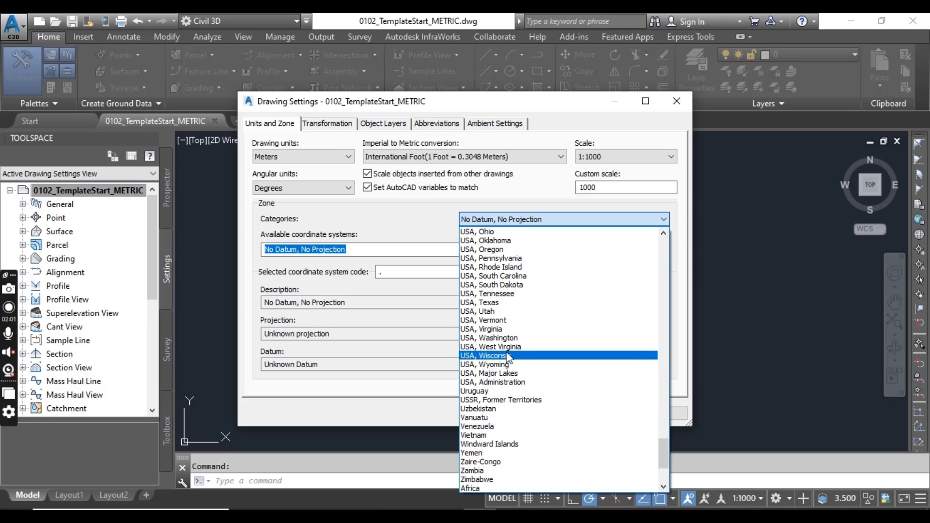
# - Choose USA, Texas and the NAD83 Texas State Planes, Central Zone, Meter system (TX83-C)
pyautogui.click(491, 302)
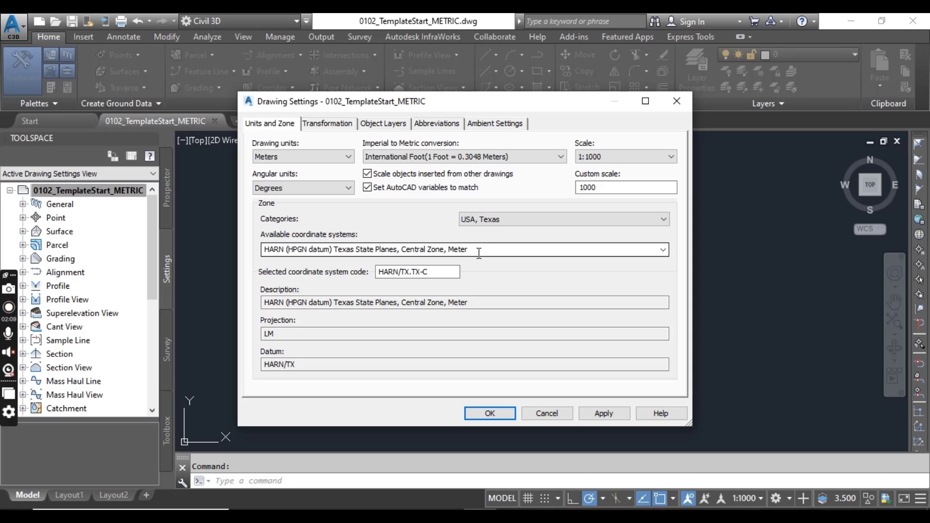
pyautogui.click(662, 250)
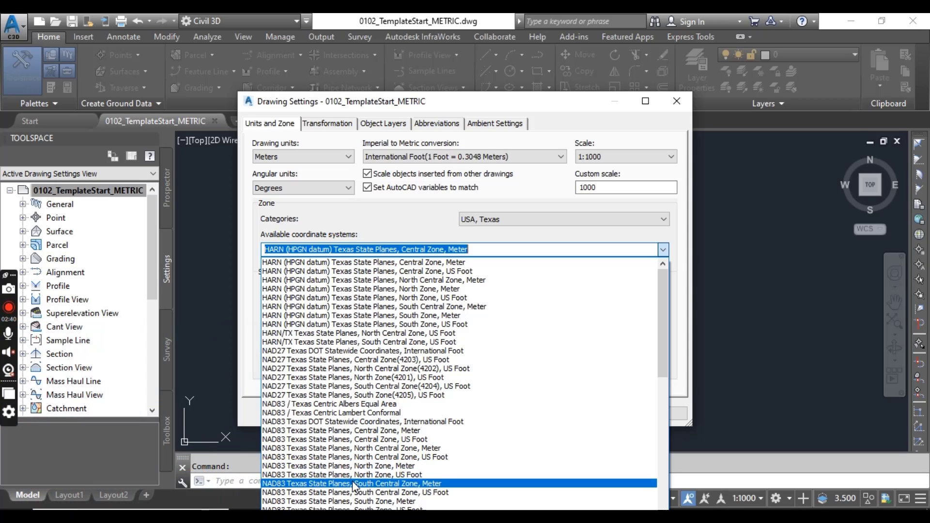
pyautogui.click(376, 431)
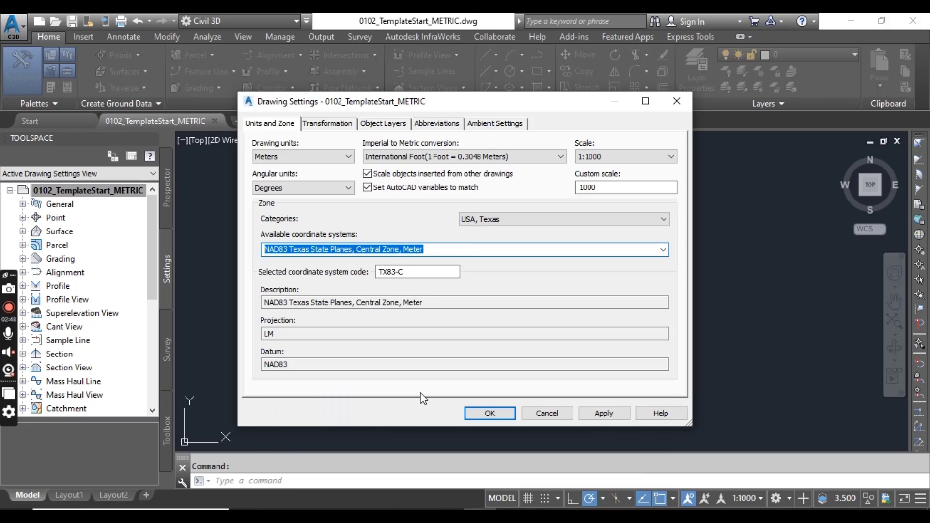
pyautogui.doubleClick(409, 269)
pyautogui.click(411, 272)
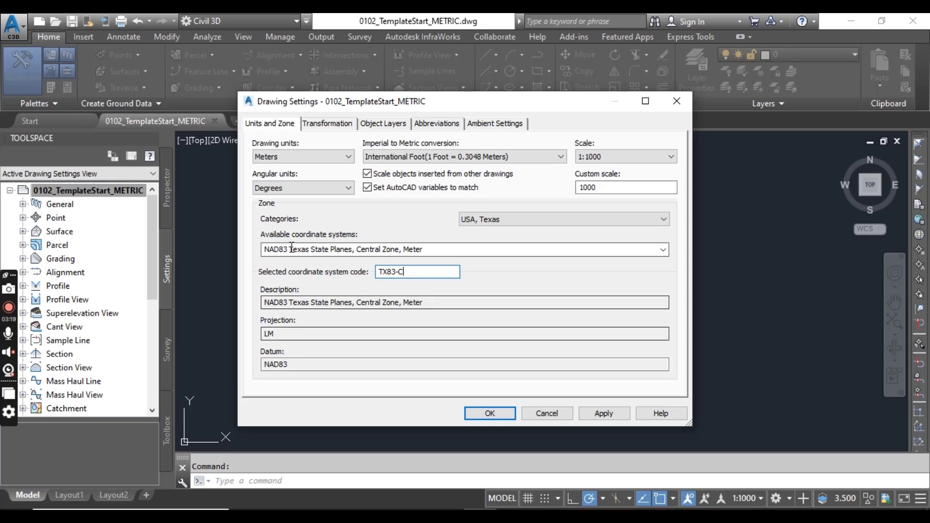
# - Apply the TX83-C drawing settings and reselect the drawing so the Geolocation tab appears
pyautogui.click(489, 411)
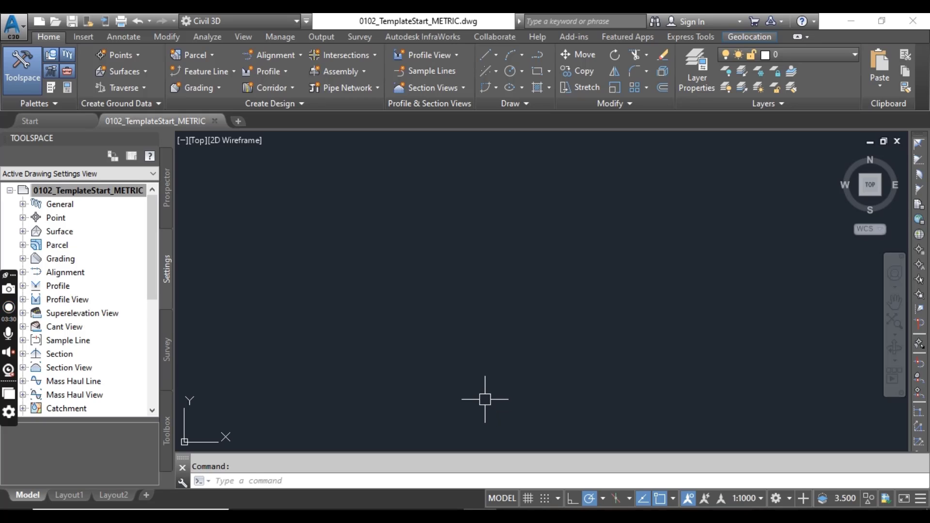
pyautogui.click(57, 192)
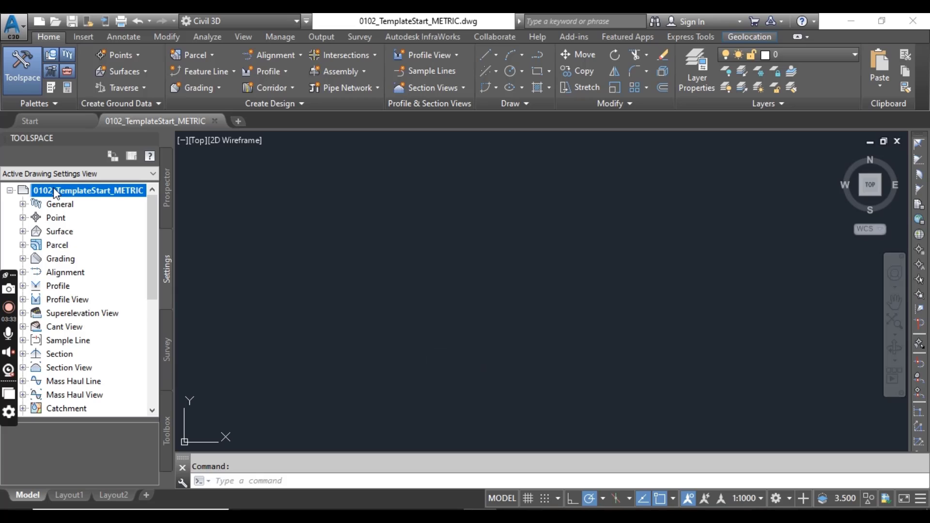